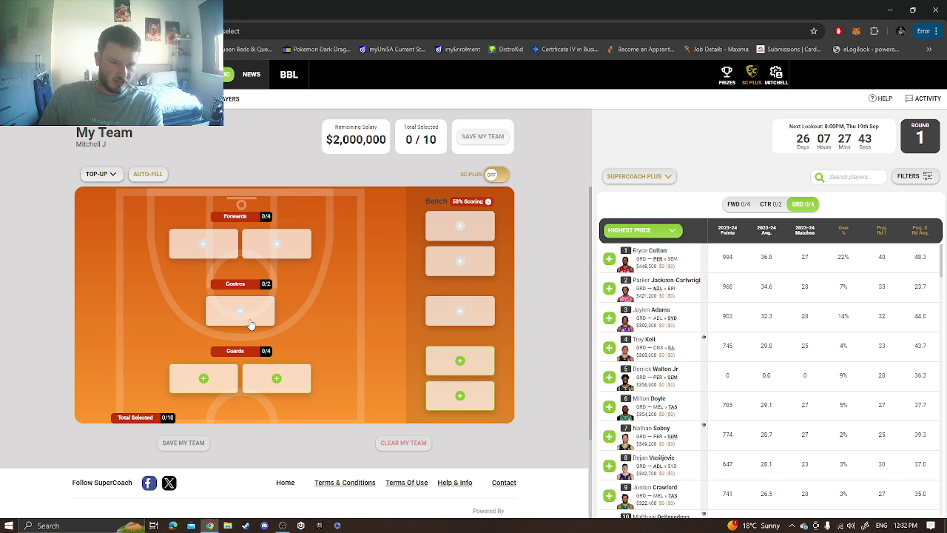
Step: Filter the player list to forwards, then to centres sorted by highest price
click(270, 250)
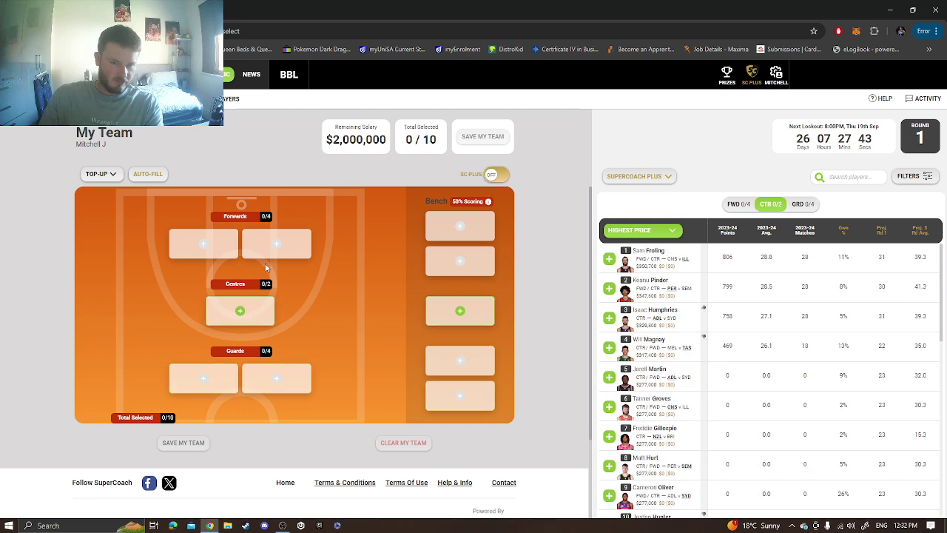
click(264, 311)
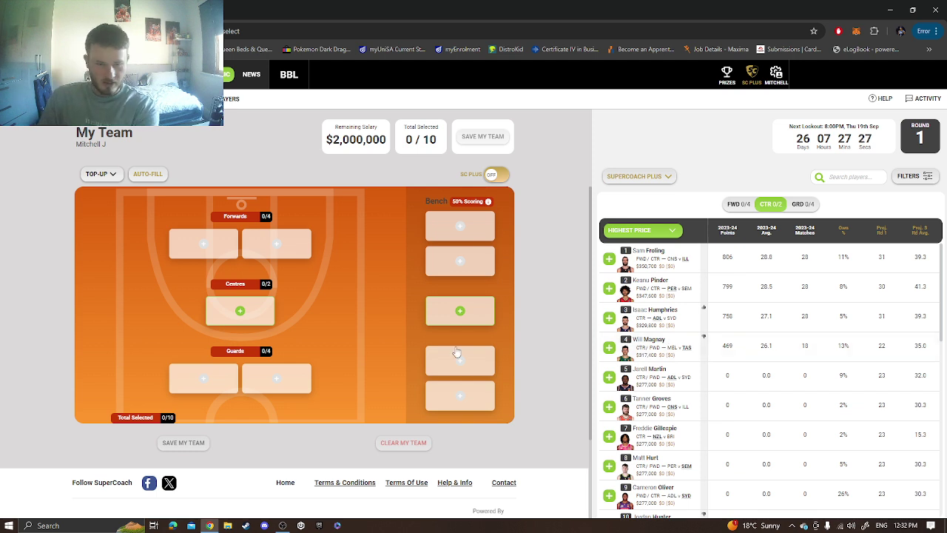
Step: Add forwards Keanu Pinder and Kristian Doolittle to the two forward spots
click(277, 253)
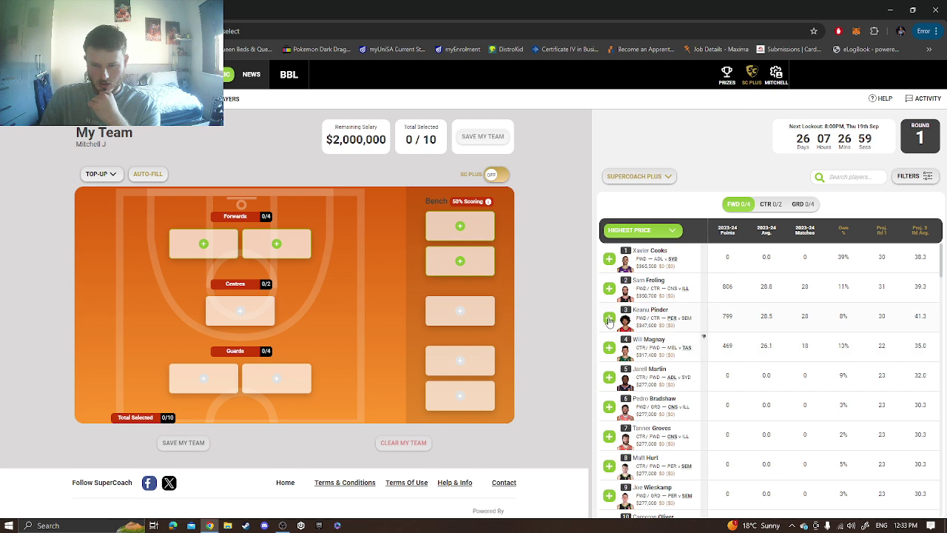
click(609, 320)
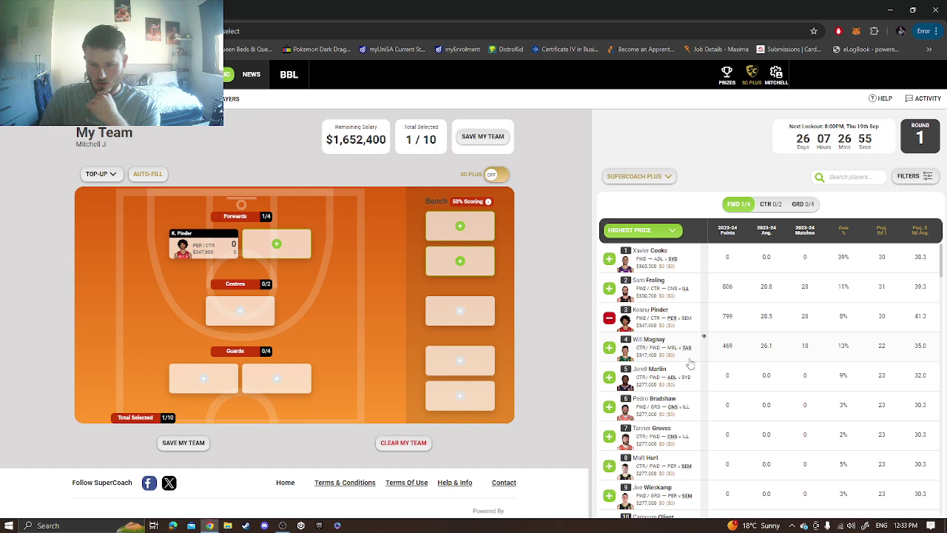
scroll(684, 362, down, 2)
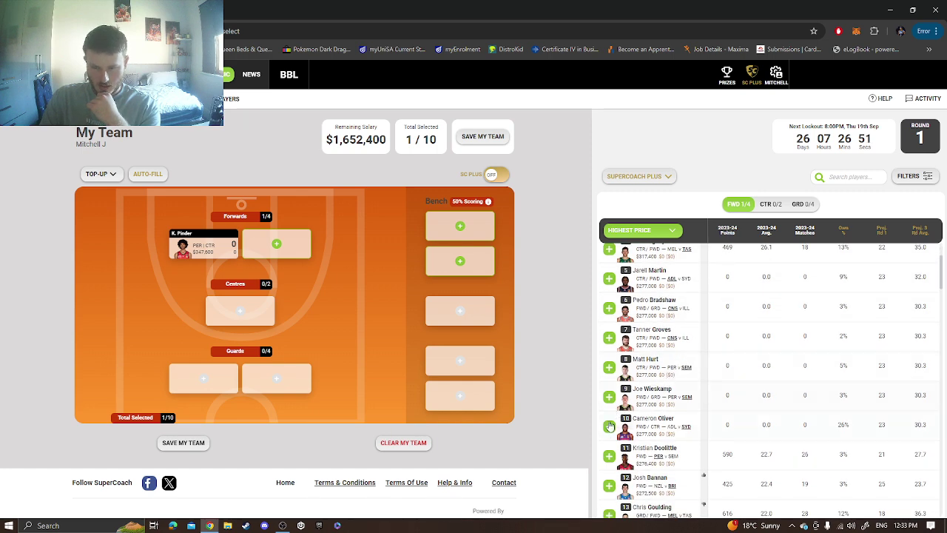
click(607, 458)
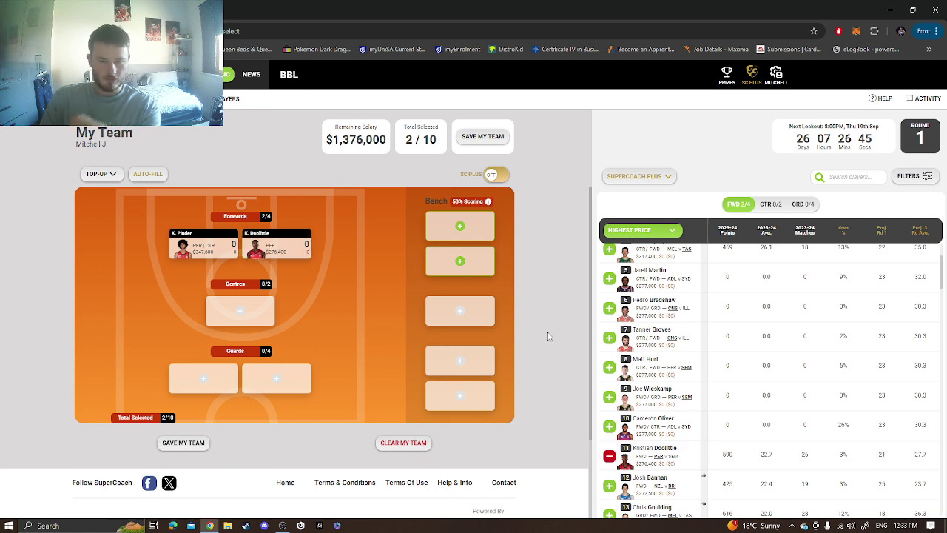
Step: Add centre Isaac Humphries and guards Kendric Davis and Jordon Crawford, leaving $446,800
click(240, 311)
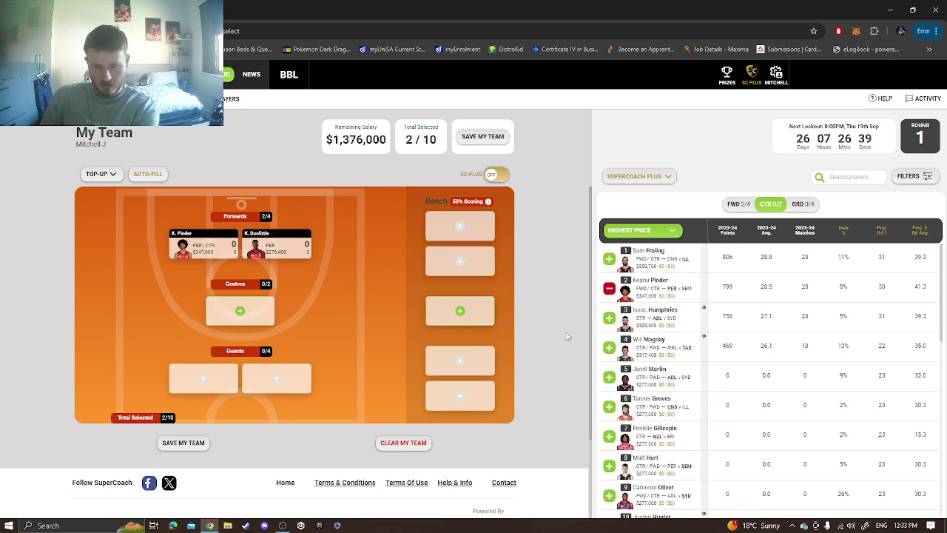
click(609, 318)
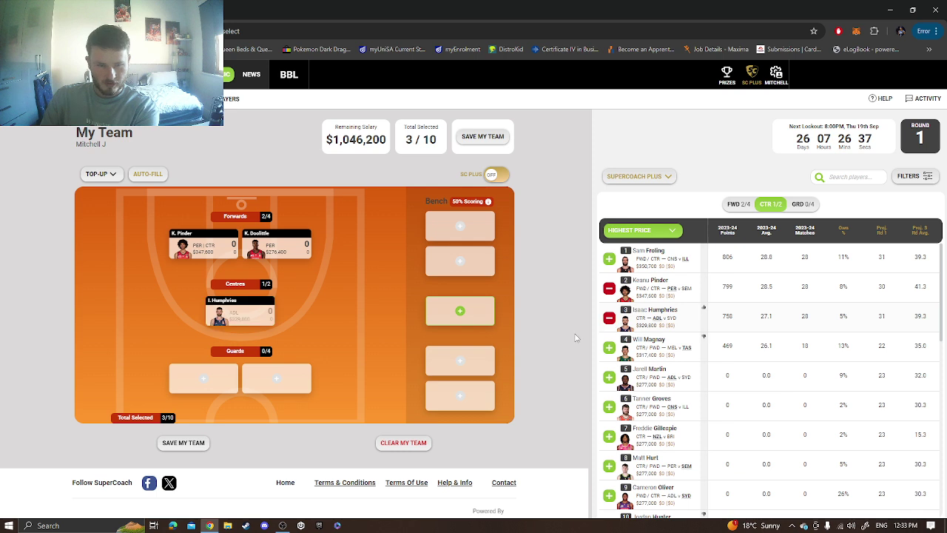
click(220, 391)
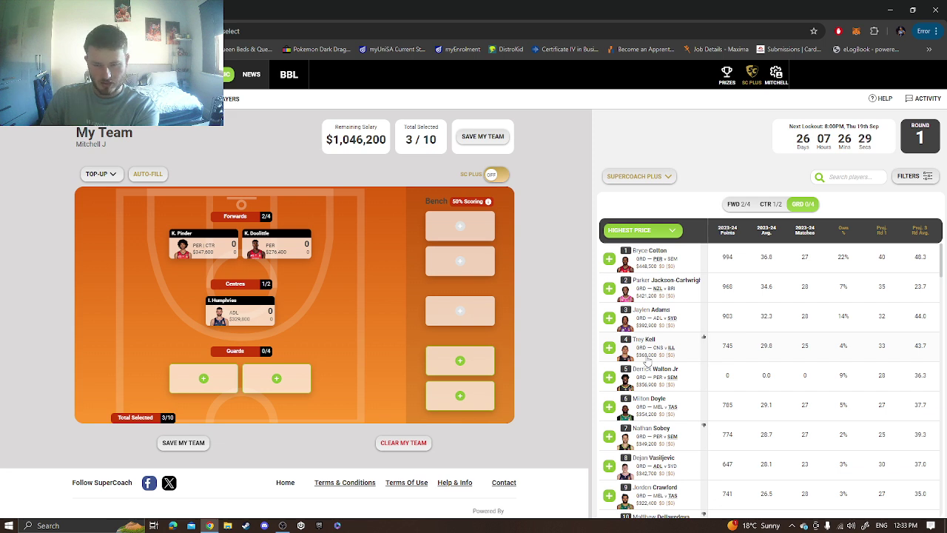
scroll(647, 361, down, 2)
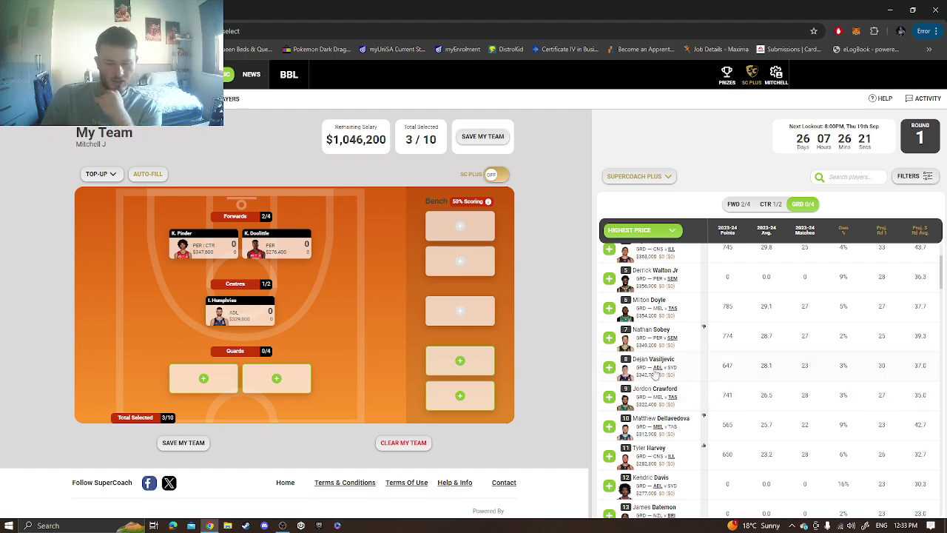
scroll(645, 404, down, 1)
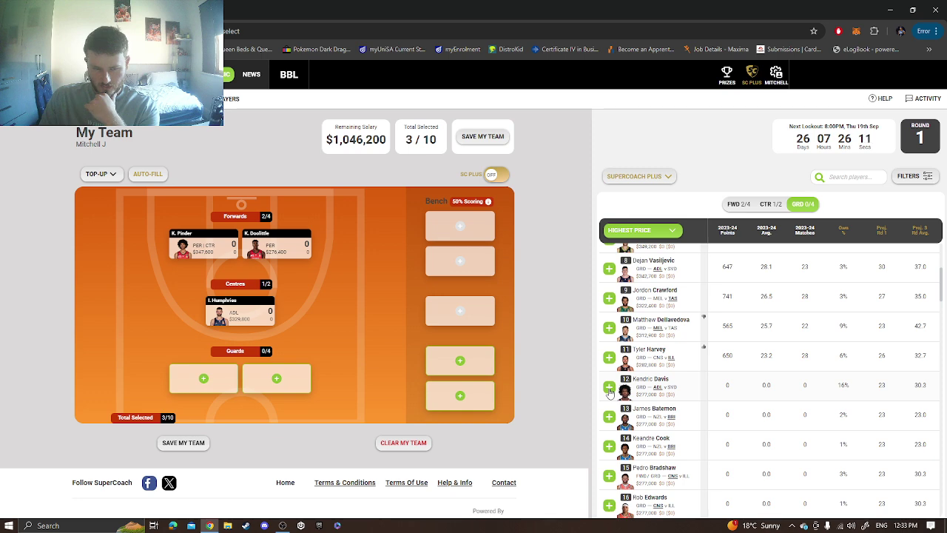
click(609, 388)
scroll(629, 403, down, 2)
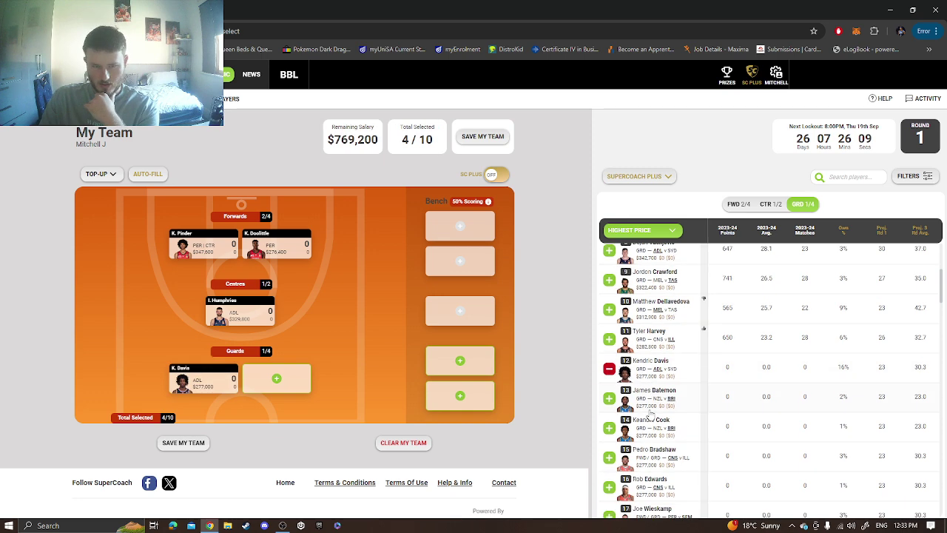
scroll(649, 415, up, 2)
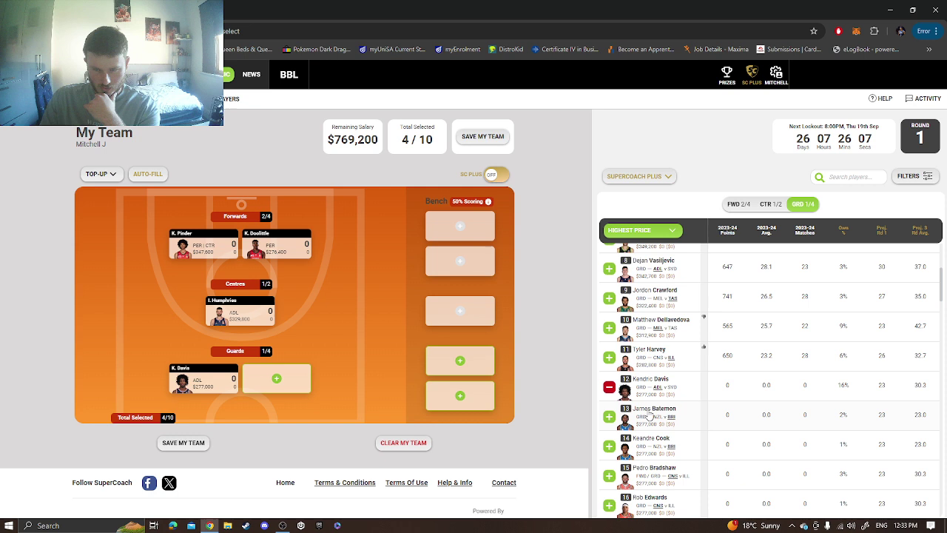
scroll(649, 416, up, 1)
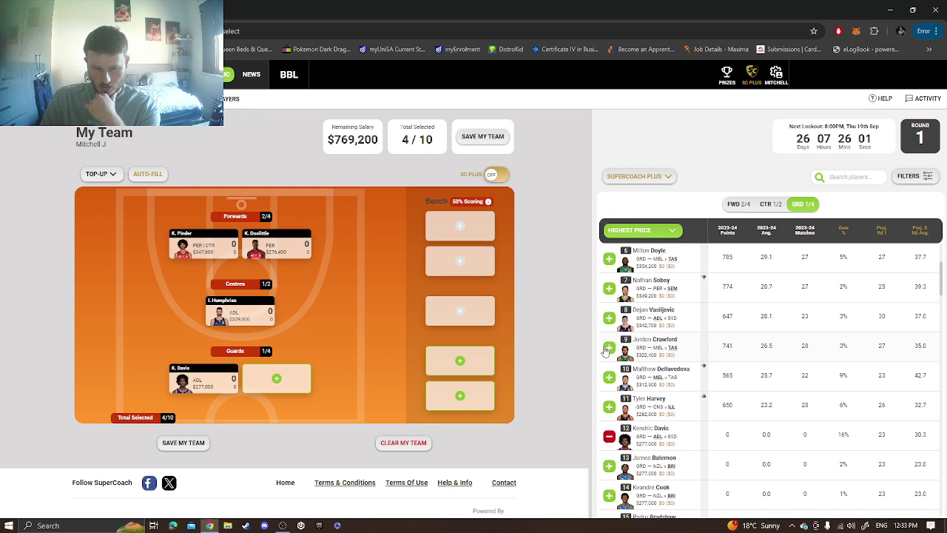
click(608, 348)
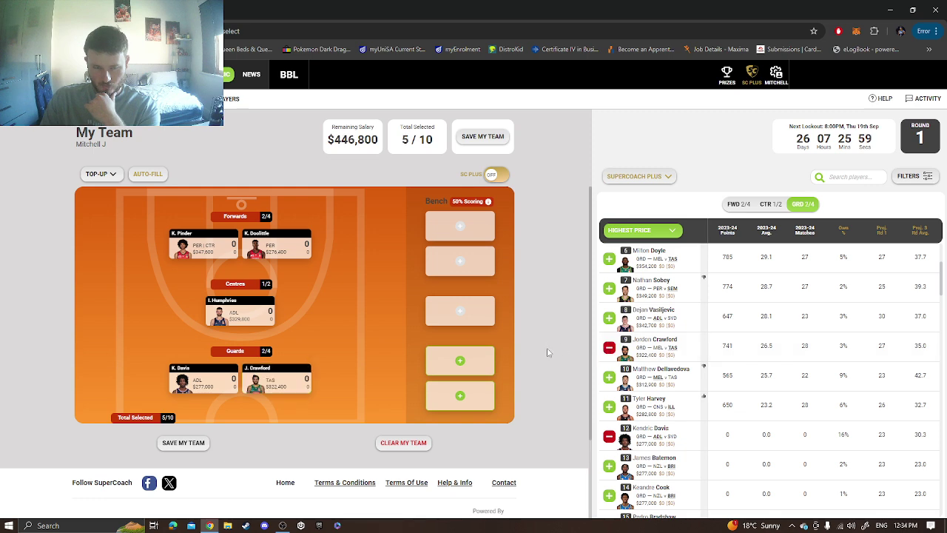
Step: Add forwards Mason Peatling and Clint Steindl to the bench, reaching 7 of 10
click(466, 226)
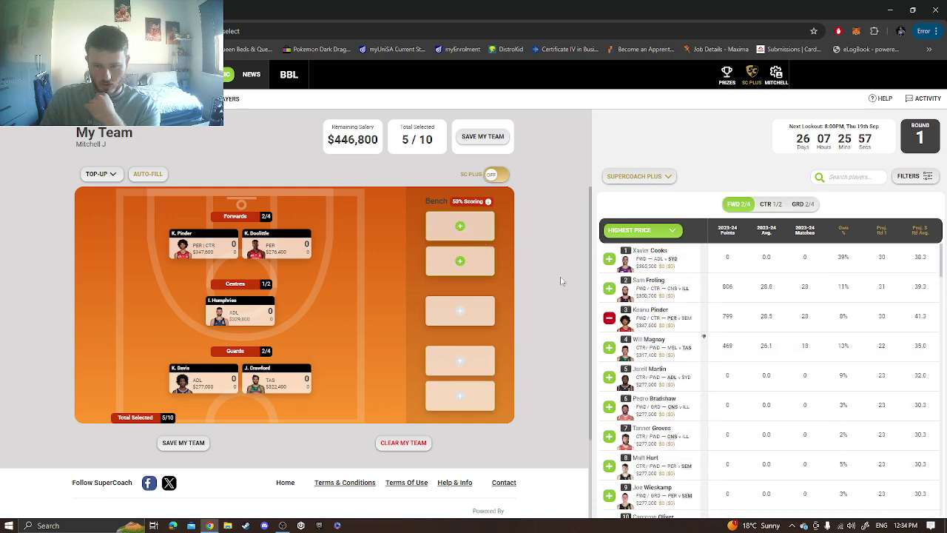
scroll(706, 326, down, 3)
scroll(706, 325, down, 2)
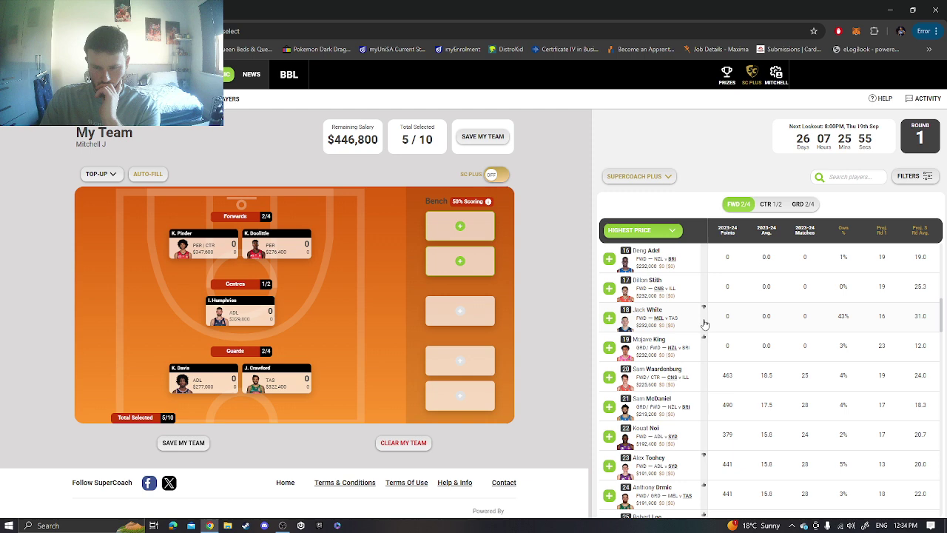
scroll(701, 327, down, 3)
scroll(701, 326, down, 2)
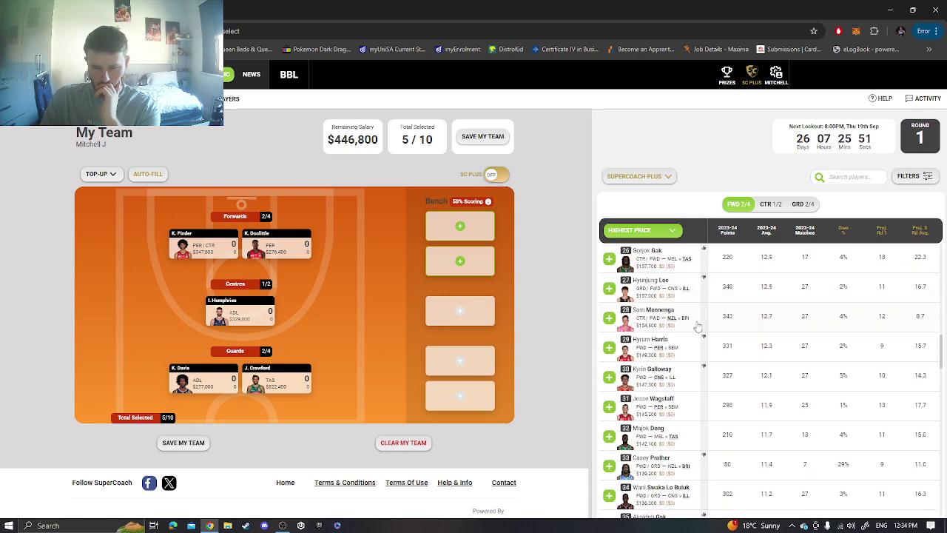
scroll(697, 326, down, 2)
scroll(696, 326, down, 3)
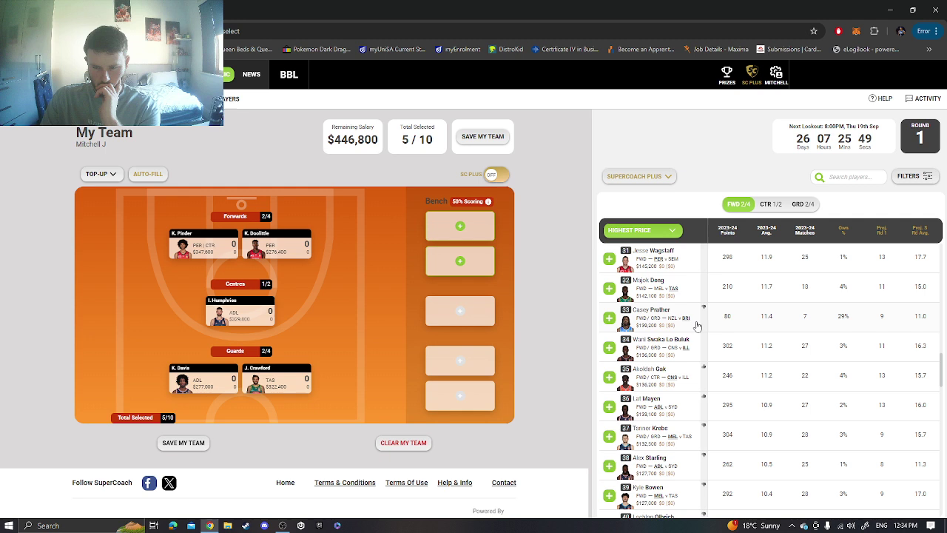
scroll(696, 325, down, 1)
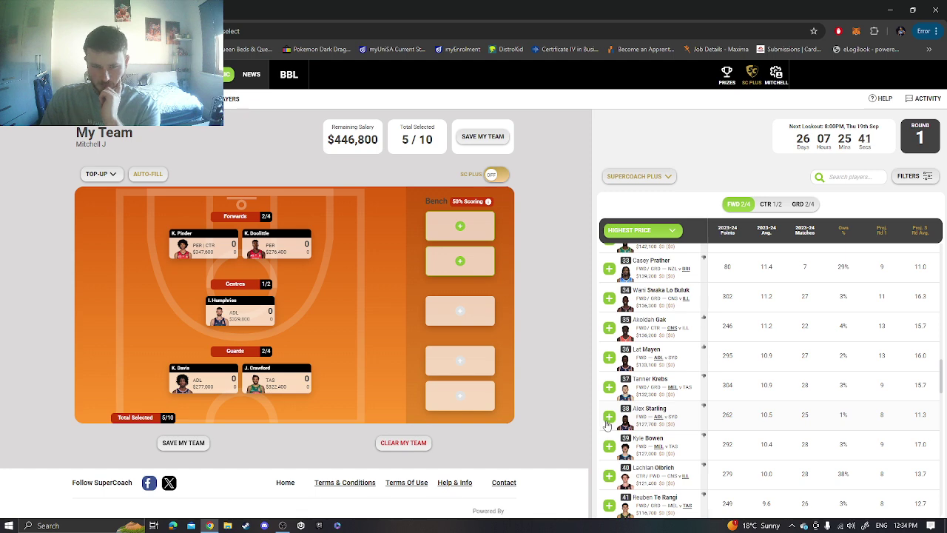
scroll(606, 423, down, 2)
scroll(606, 423, down, 1)
scroll(606, 423, down, 1)
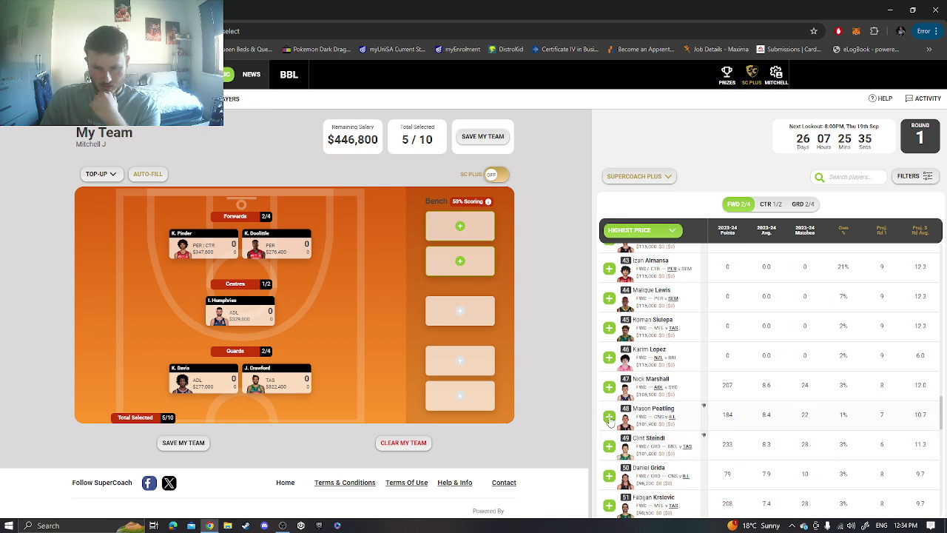
click(608, 417)
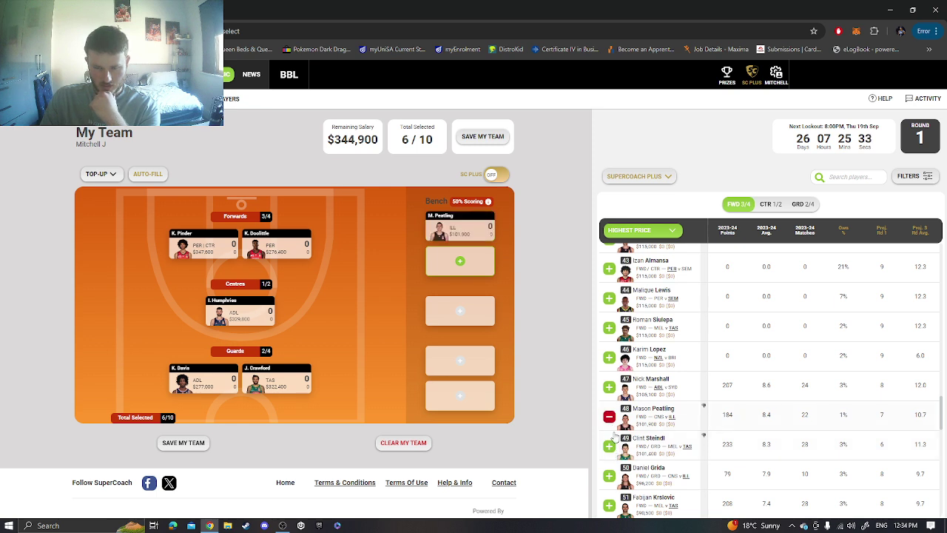
click(609, 446)
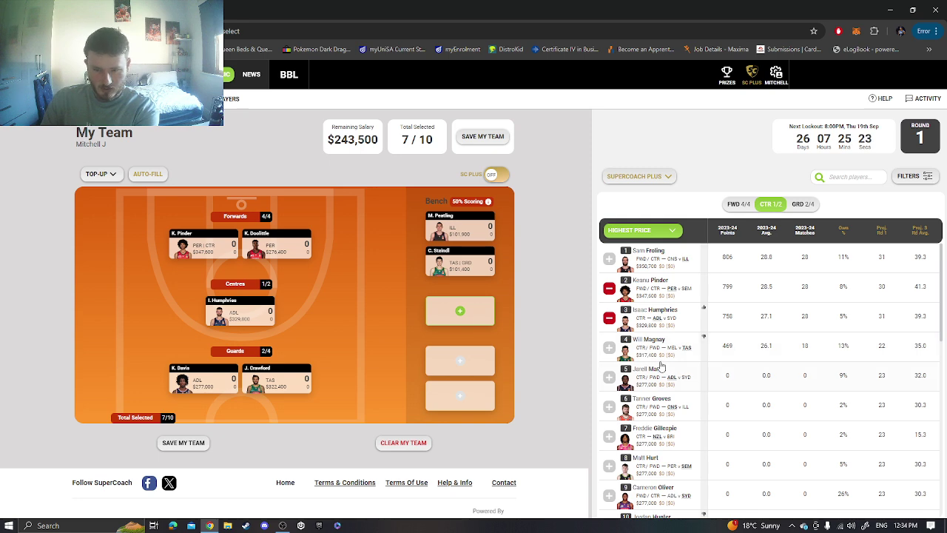
Step: Add Dane Pineau to the bench centre spot, leaving $174,500
scroll(660, 370, down, 5)
scroll(661, 377, down, 2)
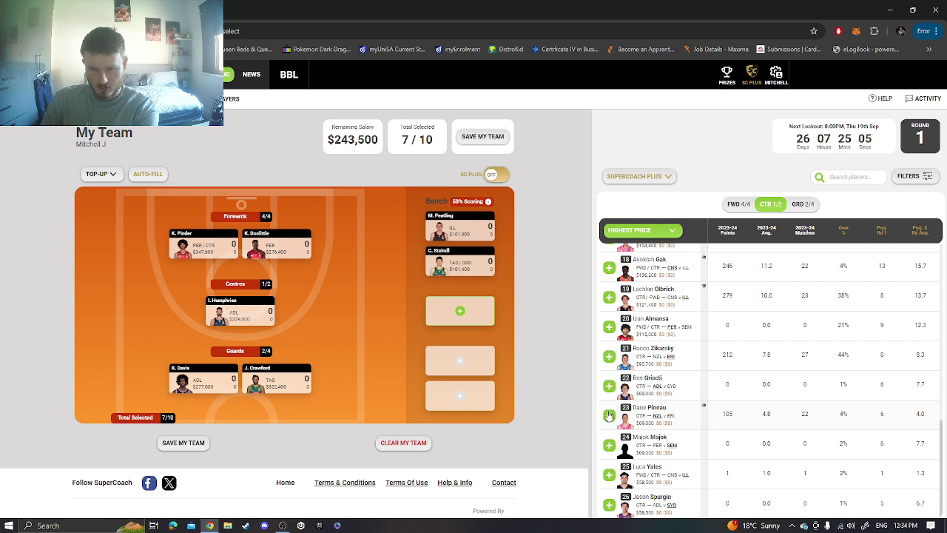
click(609, 415)
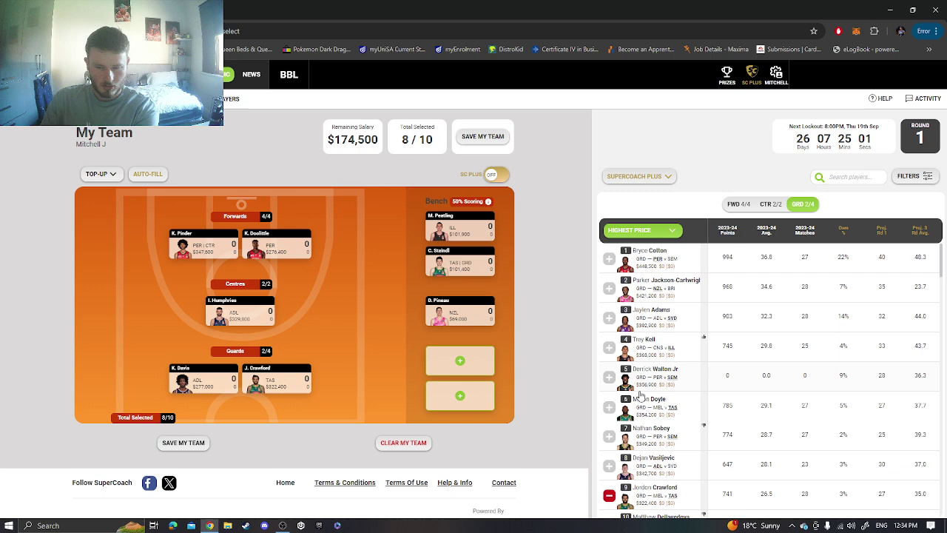
scroll(662, 392, down, 1)
scroll(662, 392, down, 4)
scroll(662, 392, down, 2)
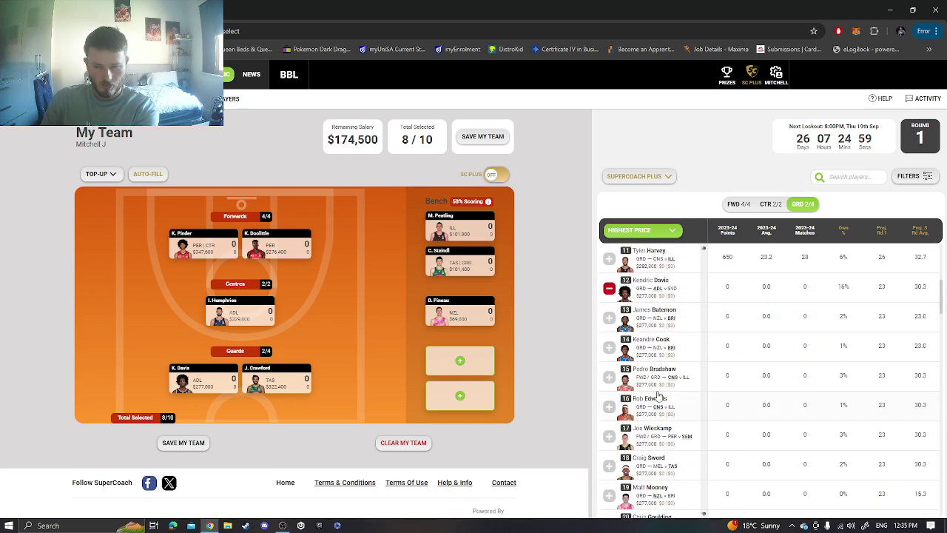
scroll(658, 395, down, 4)
scroll(655, 398, down, 1)
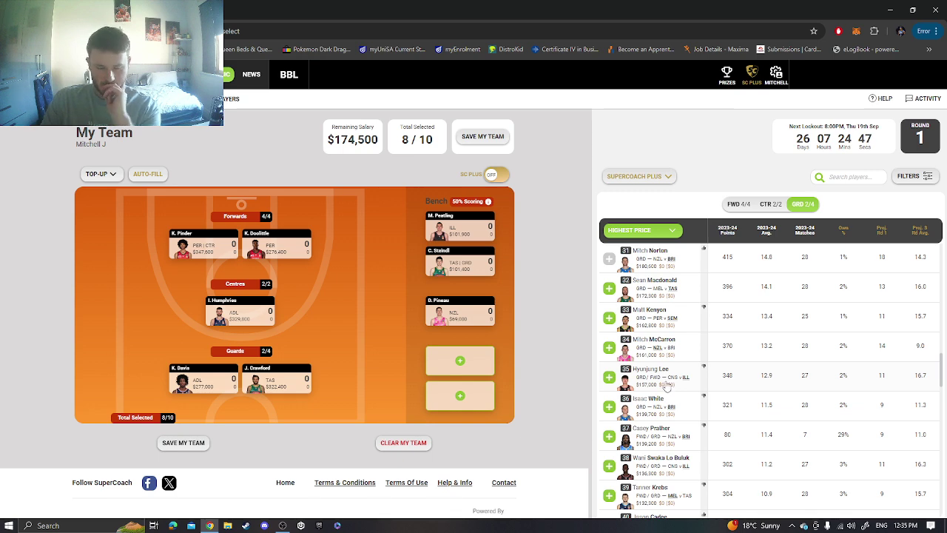
scroll(666, 383, down, 2)
scroll(665, 383, down, 2)
scroll(664, 385, down, 3)
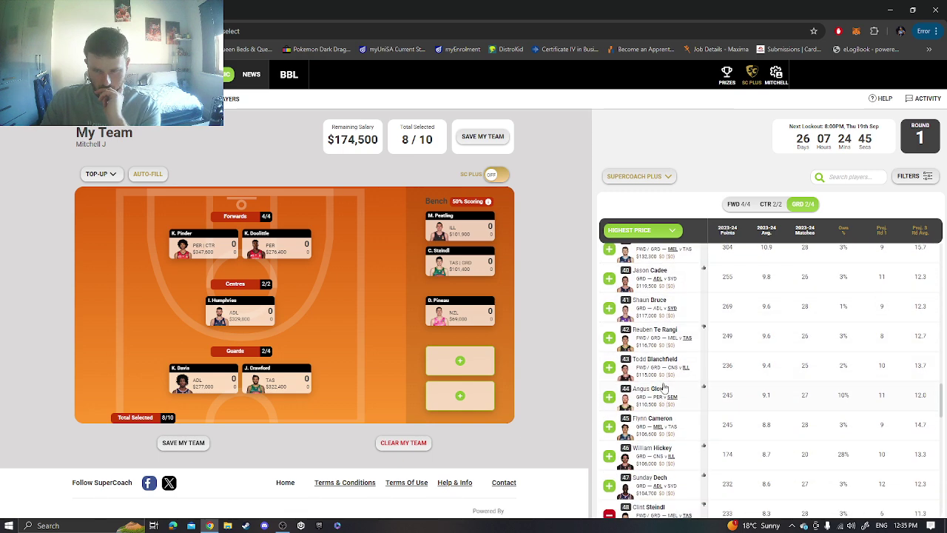
scroll(664, 386, down, 4)
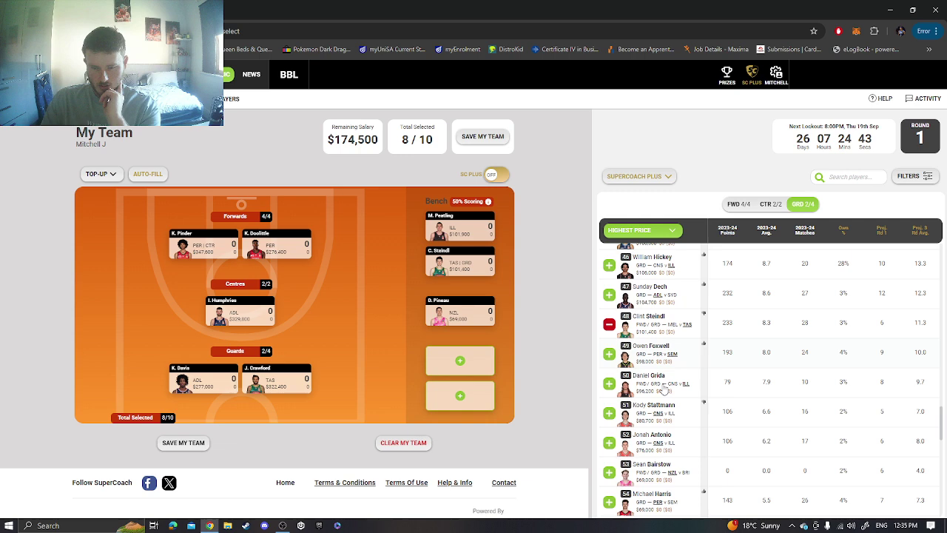
scroll(664, 386, down, 4)
scroll(664, 387, down, 4)
scroll(664, 386, down, 3)
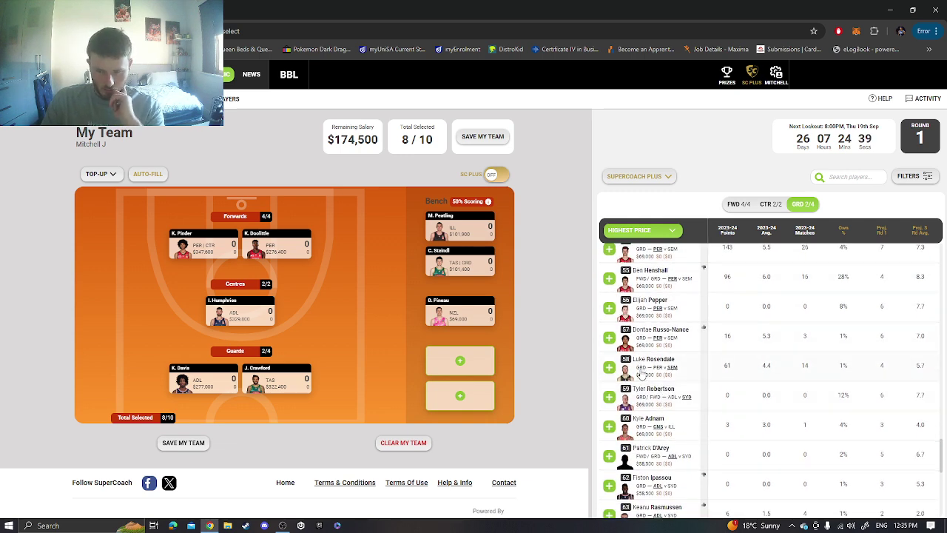
scroll(641, 375, down, 5)
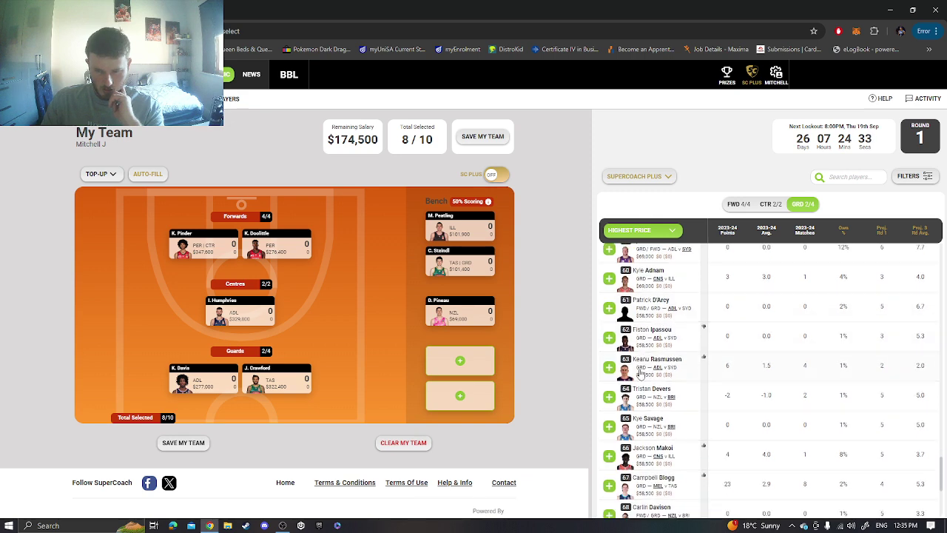
scroll(641, 373, up, 3)
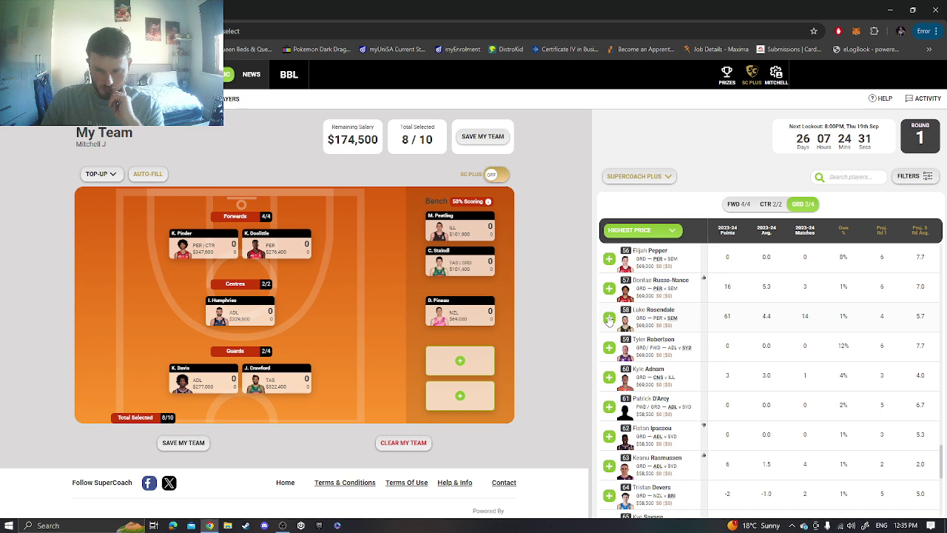
click(609, 318)
Step: Add guard Sunday Dech, completing 10 of 10 with $800 left
scroll(668, 351, up, 5)
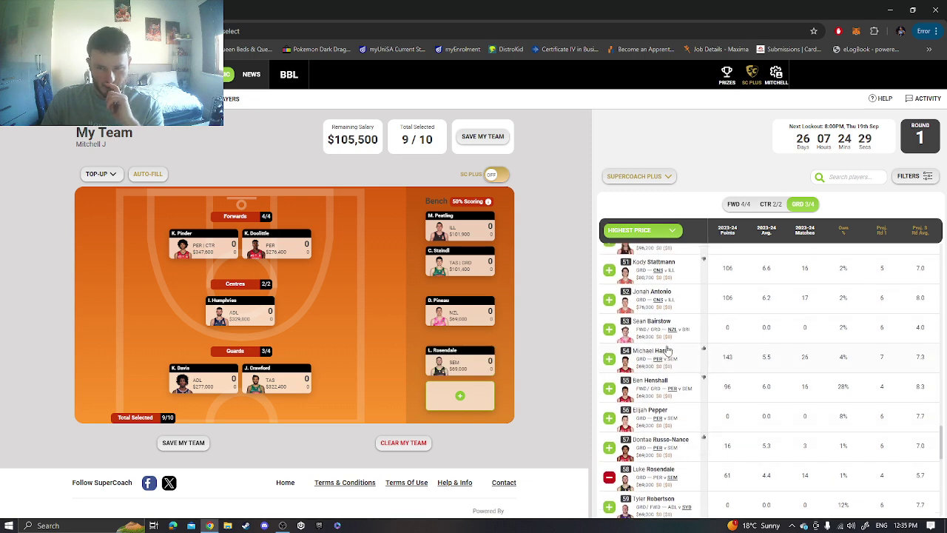
scroll(668, 350, up, 4)
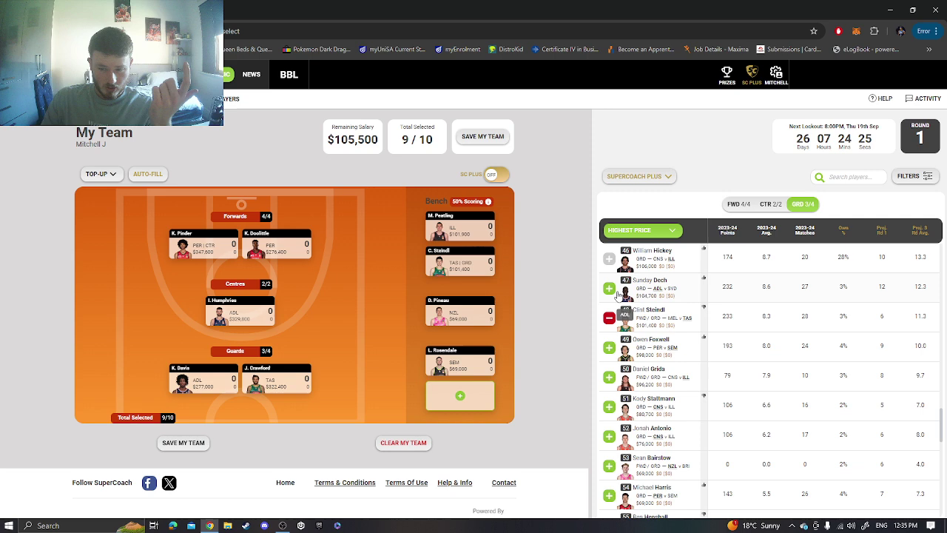
scroll(619, 295, up, 1)
scroll(618, 295, up, 1)
scroll(614, 295, down, 1)
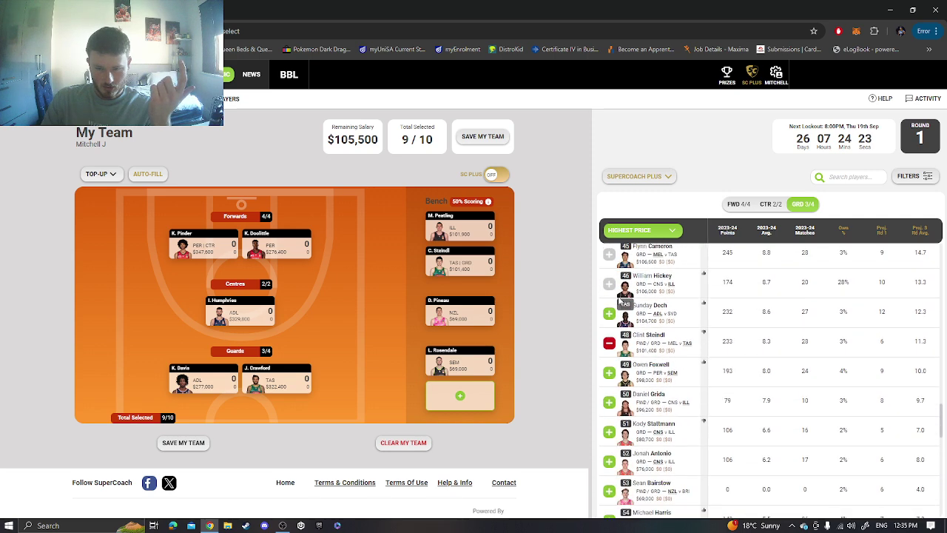
scroll(611, 296, down, 1)
click(609, 289)
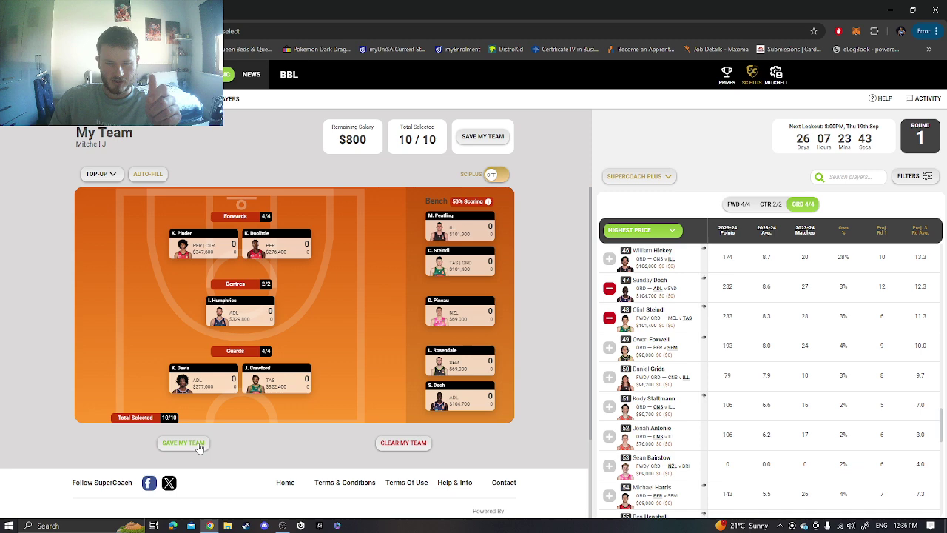
Step: Save the ten-player team and review it on the court field view
click(198, 444)
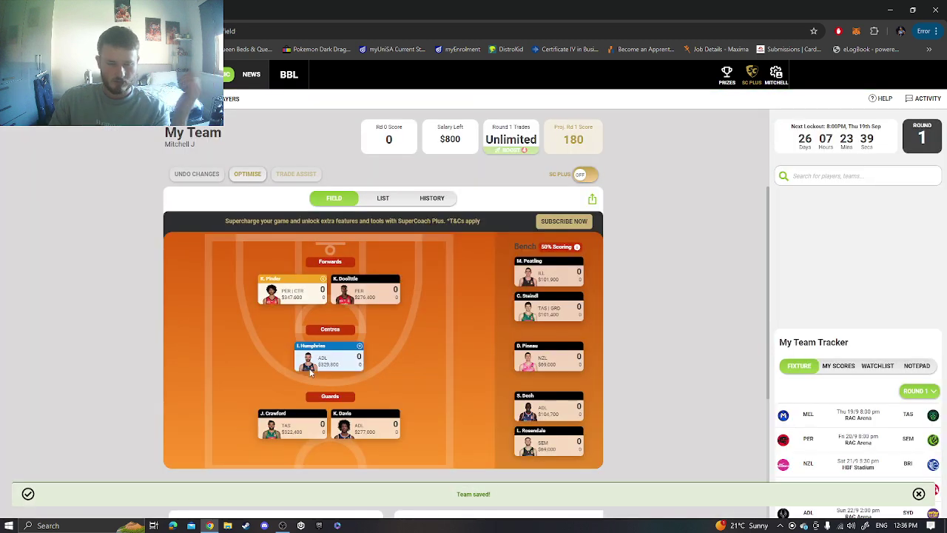
scroll(402, 321, down, 2)
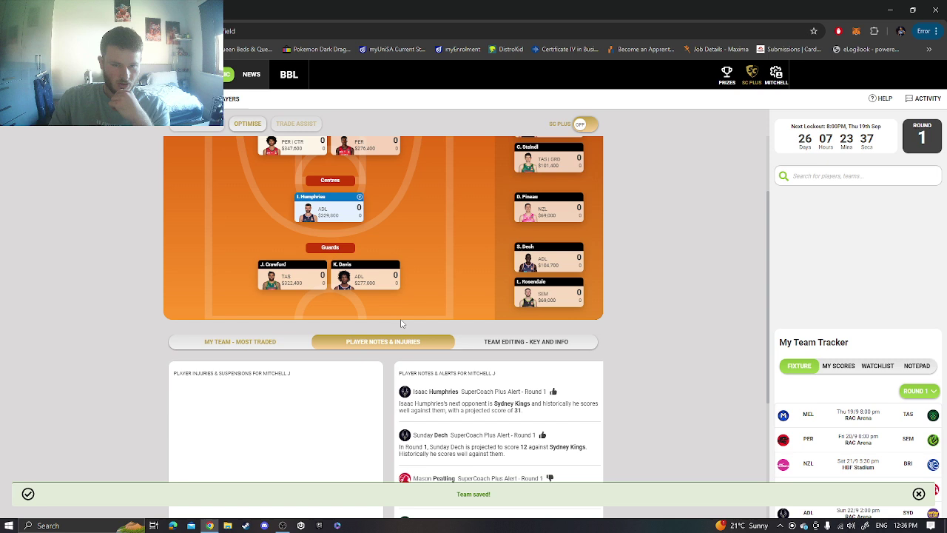
scroll(337, 238, up, 2)
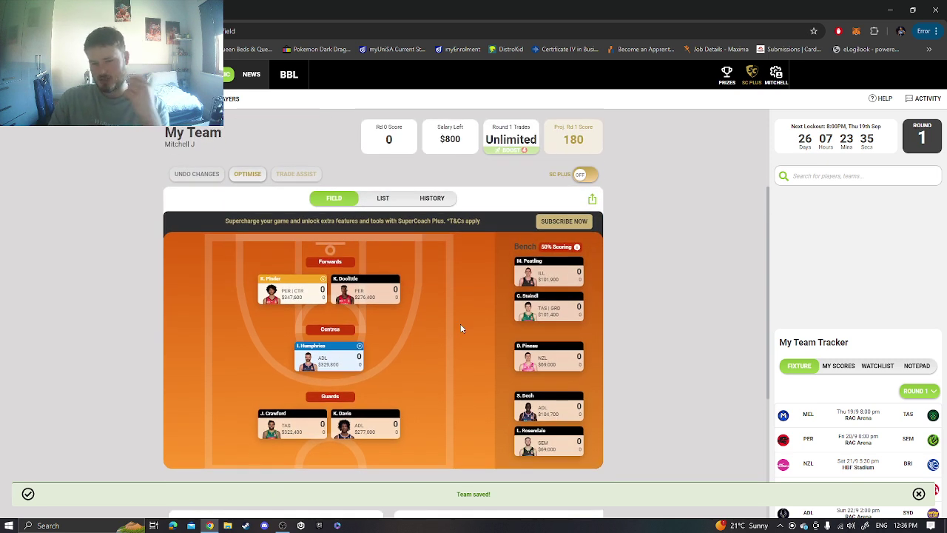